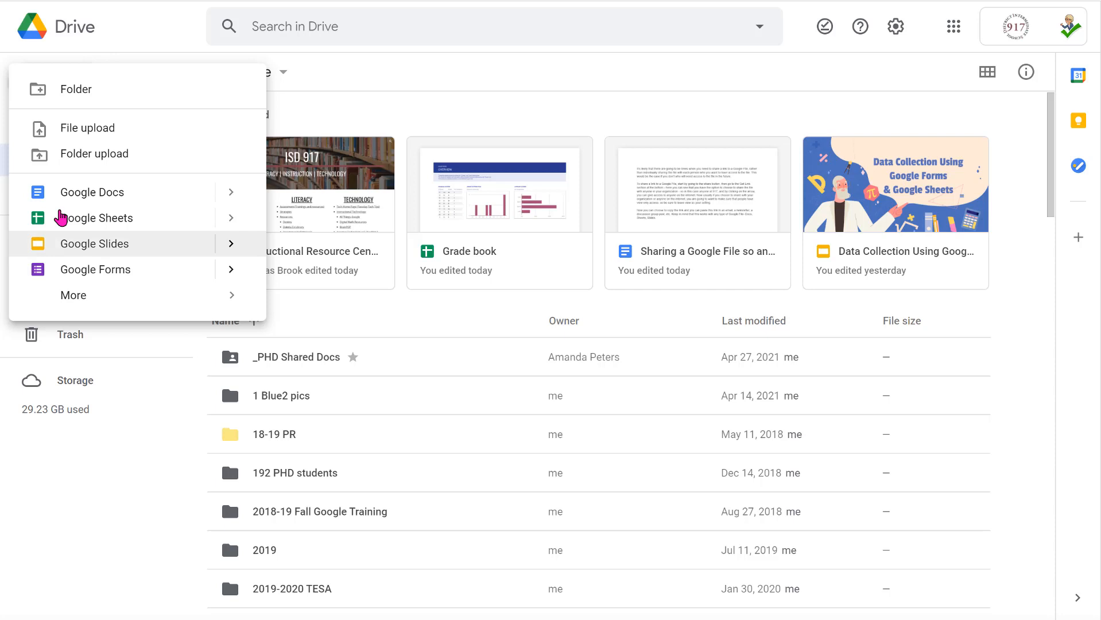
Create a new blank Google Form and title it "Writing Fun!", leaving the form description empty
mouse_move(68, 297)
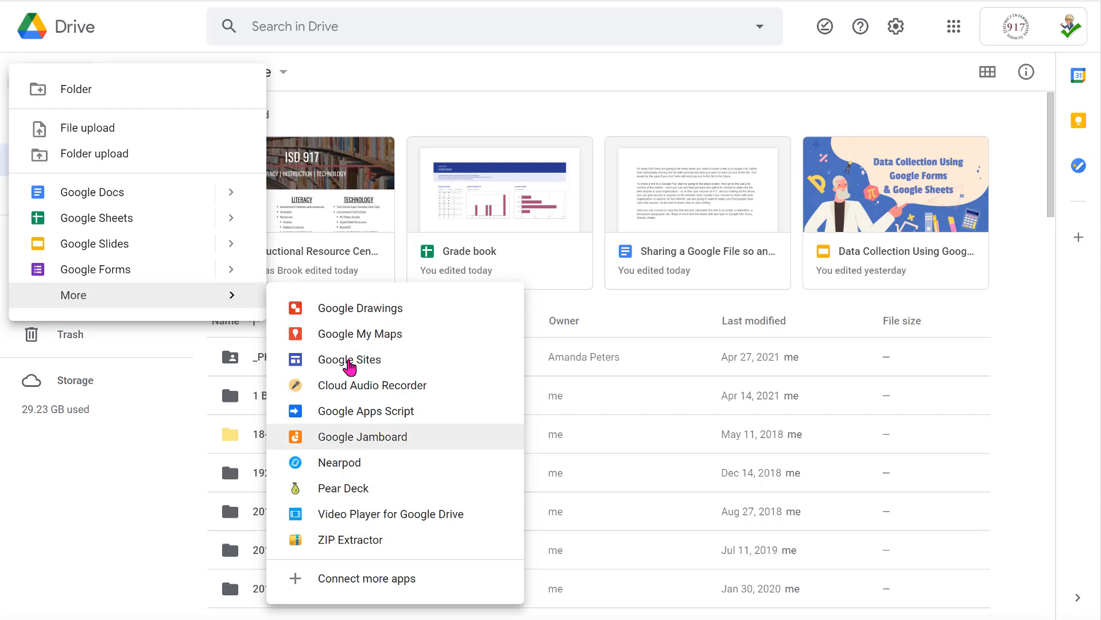
left_click(127, 281)
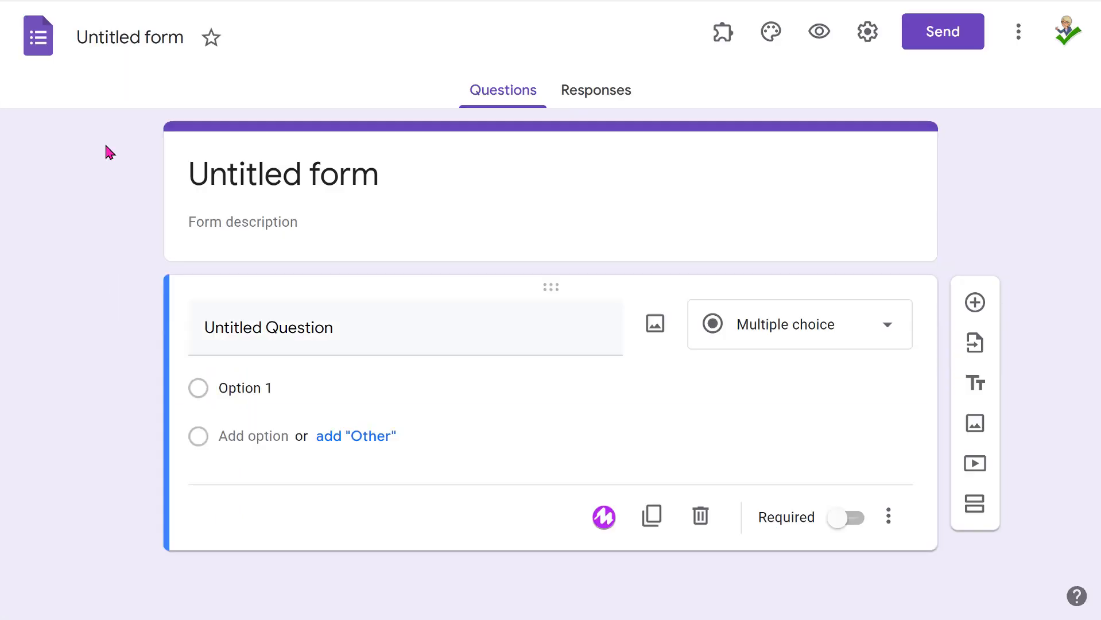
left_click(107, 39)
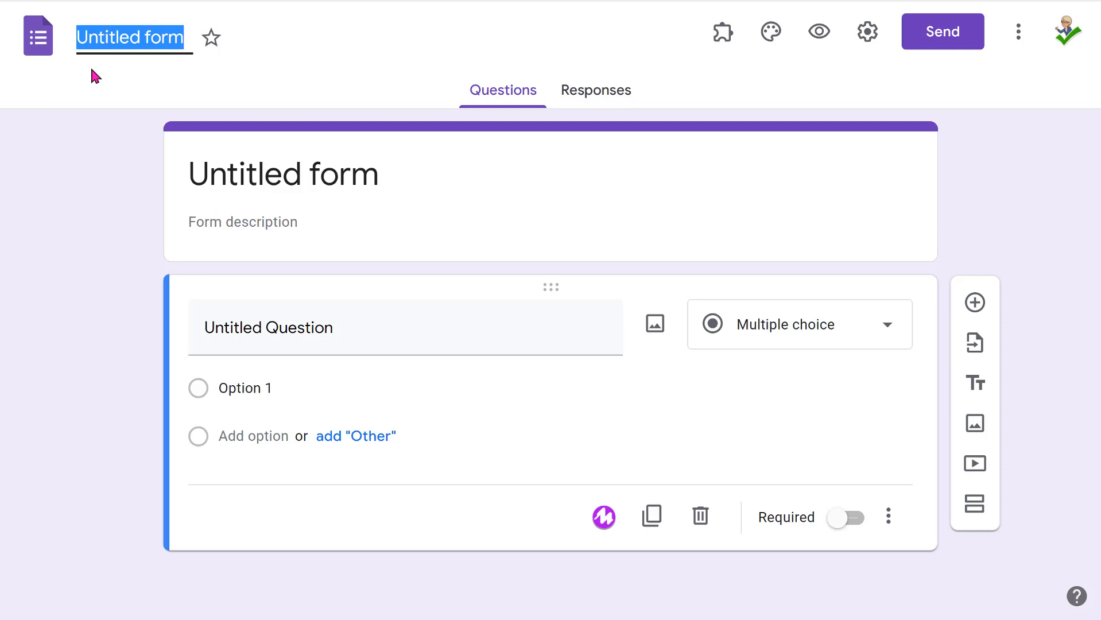
type("Writing Fun!")
left_click(370, 155)
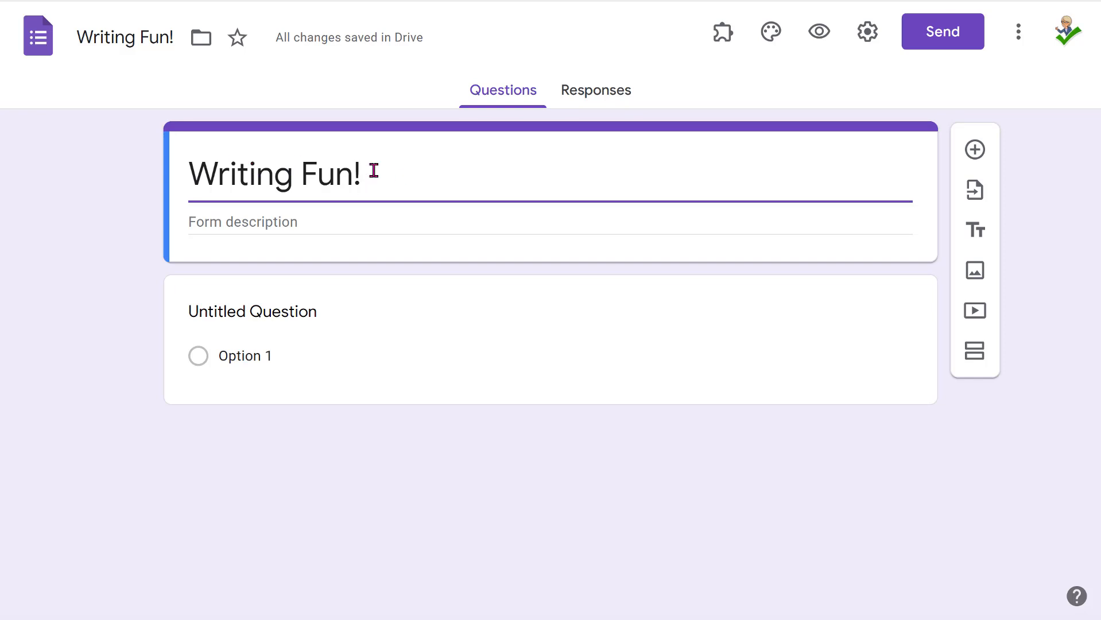
mouse_move(375, 172)
left_mouse_down()
mouse_move(179, 184)
mouse_move(361, 174)
left_mouse_up()
left_click(314, 221)
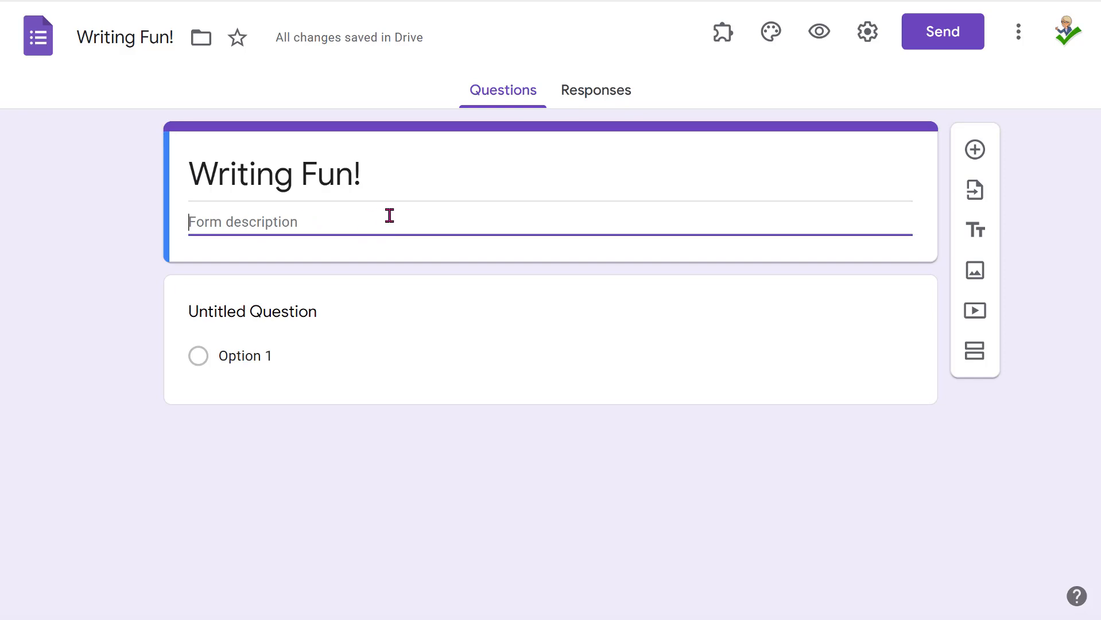
Set the first question to "How many days in the month of February?" with the Multiple choice type
left_click(215, 311)
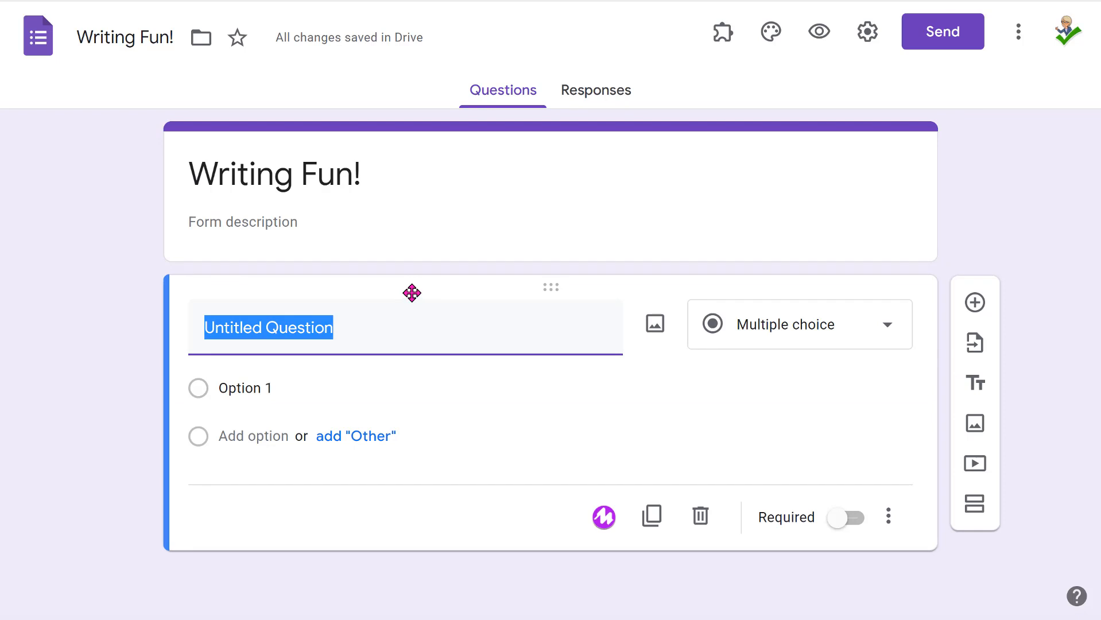
type("How many days in the month of February?")
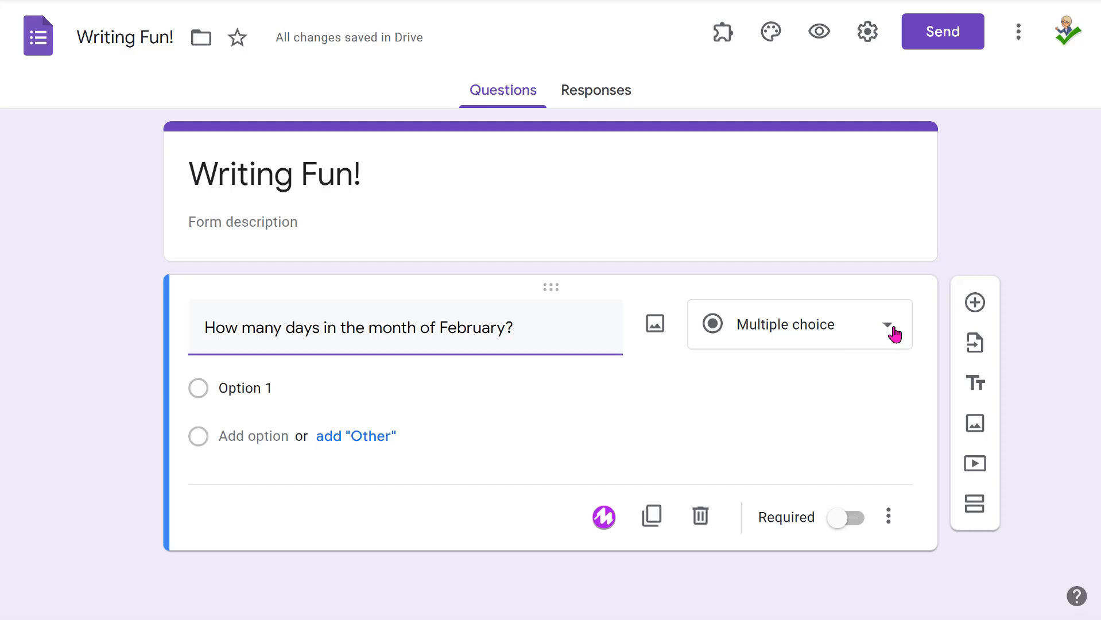
left_click(889, 328)
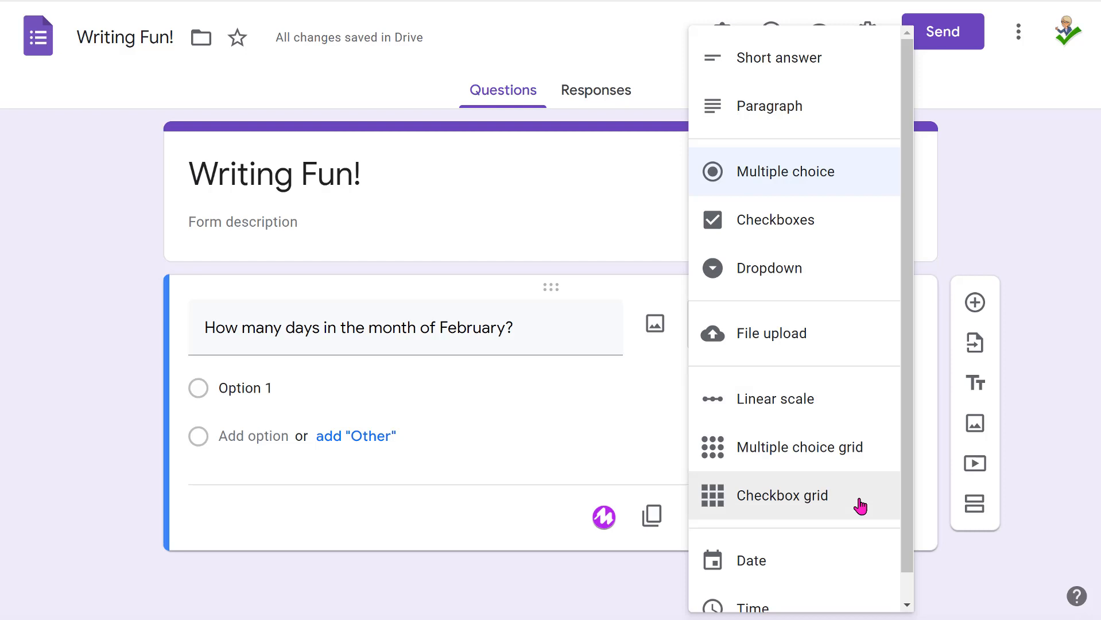
scroll(909, 510, "down", 1)
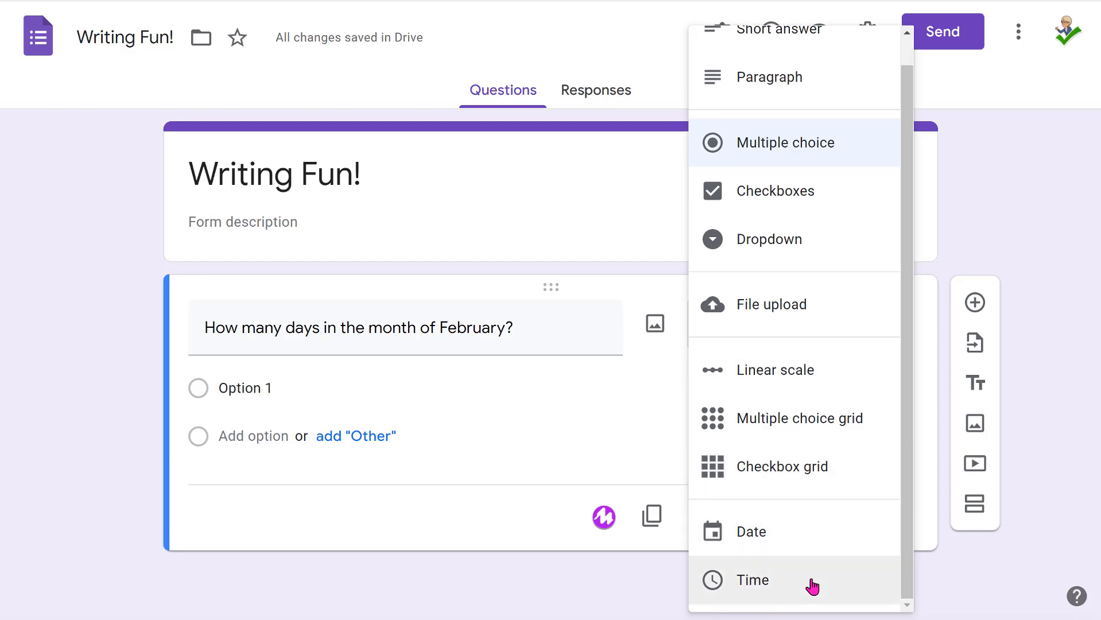
left_click(796, 152)
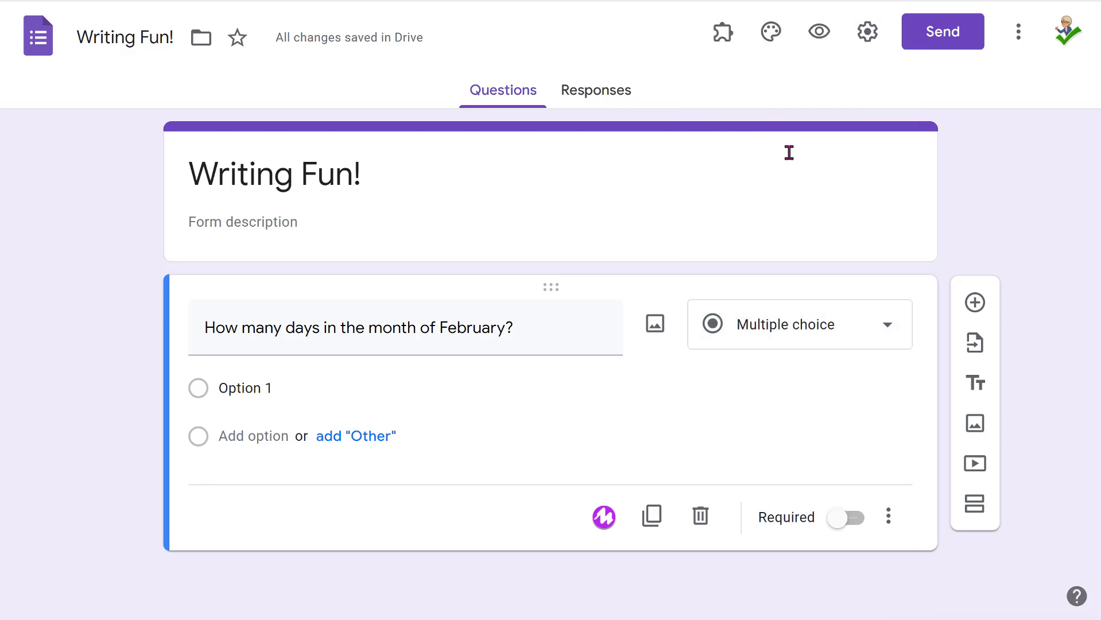
Give the February question the answer options 27, 28, 29, 30 and 31, and make it required
left_click(289, 386)
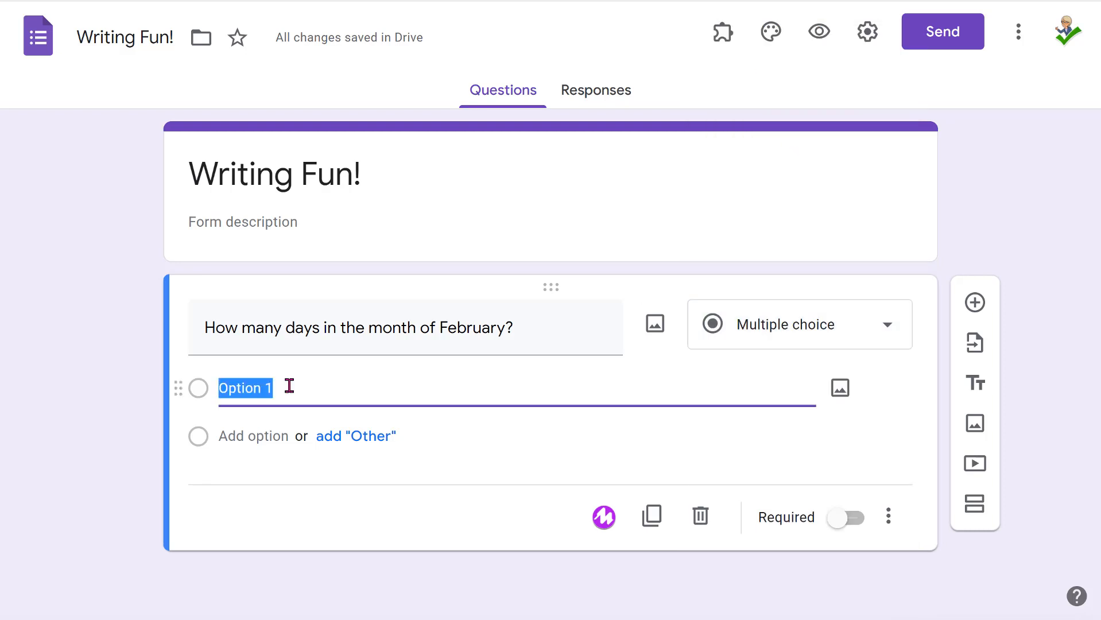
type("27")
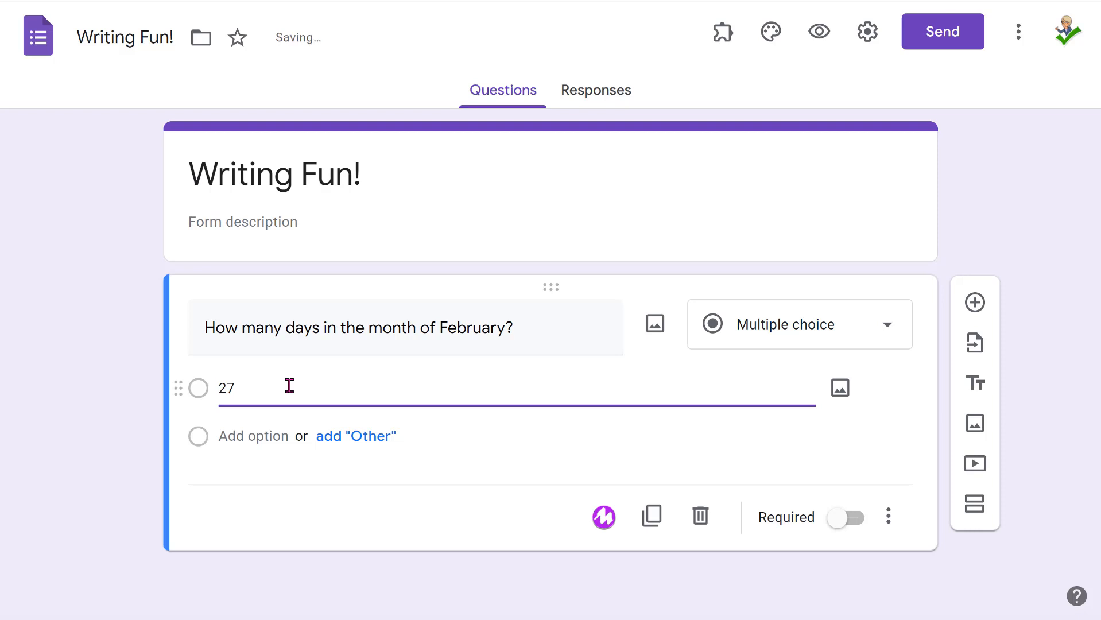
left_click(253, 436)
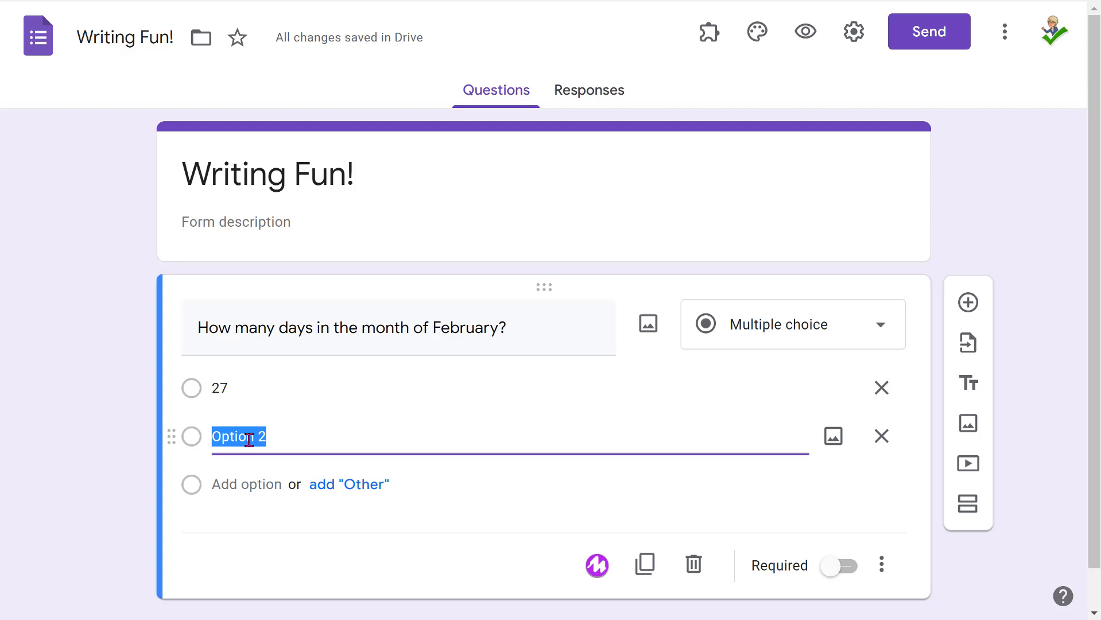
type("28")
left_click(242, 484)
type("29")
left_click(230, 534)
type("3")
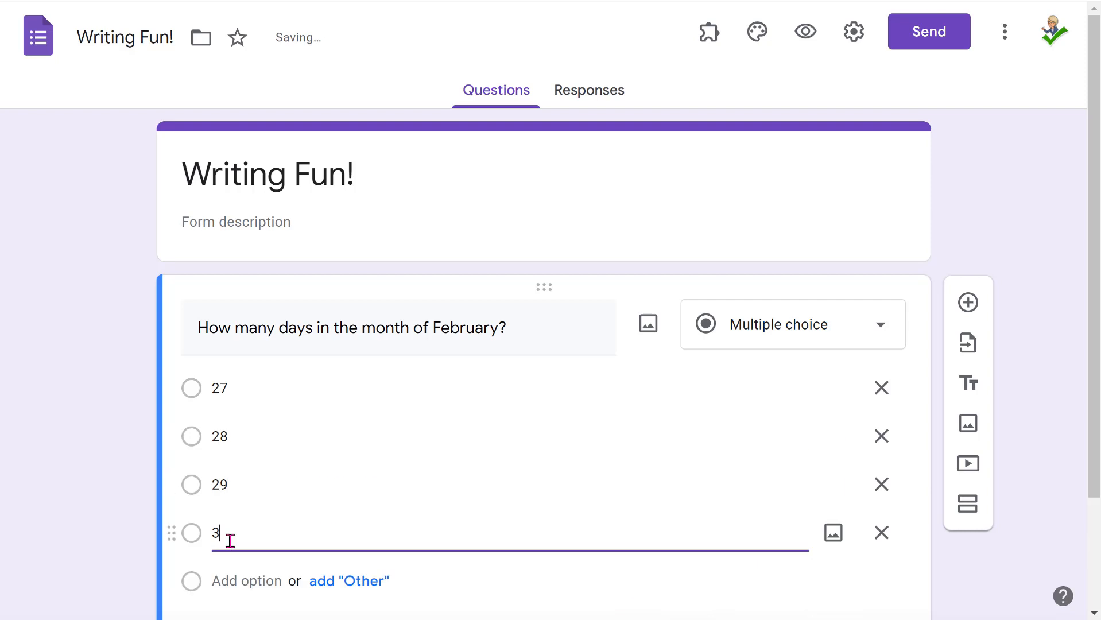
type("0")
left_click(234, 580)
type("31")
scroll(233, 577, "down", 3)
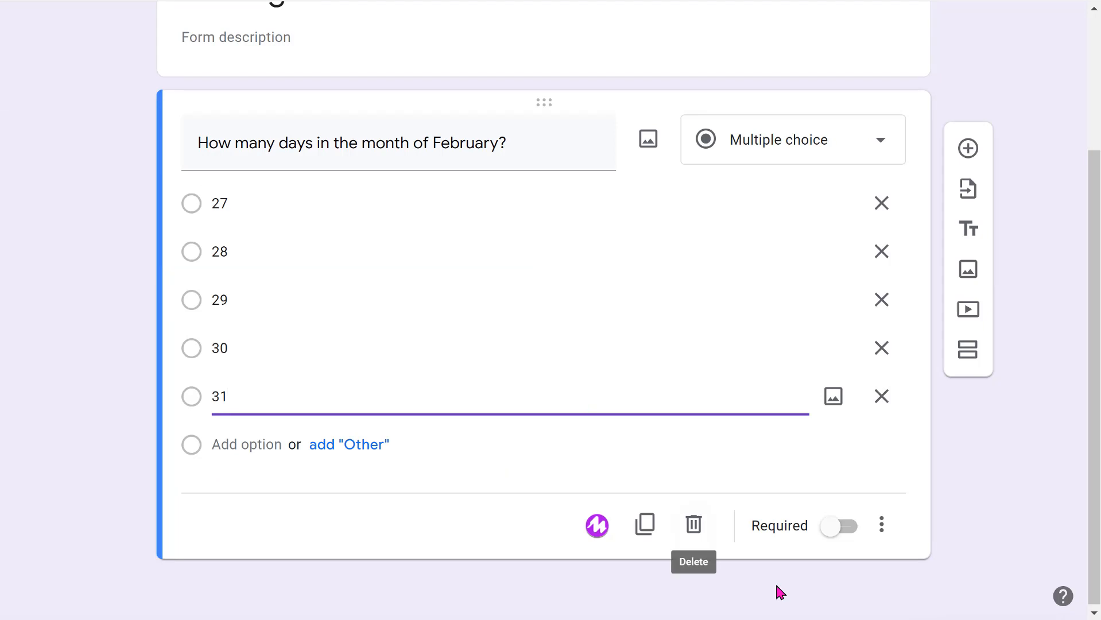
left_click(850, 531)
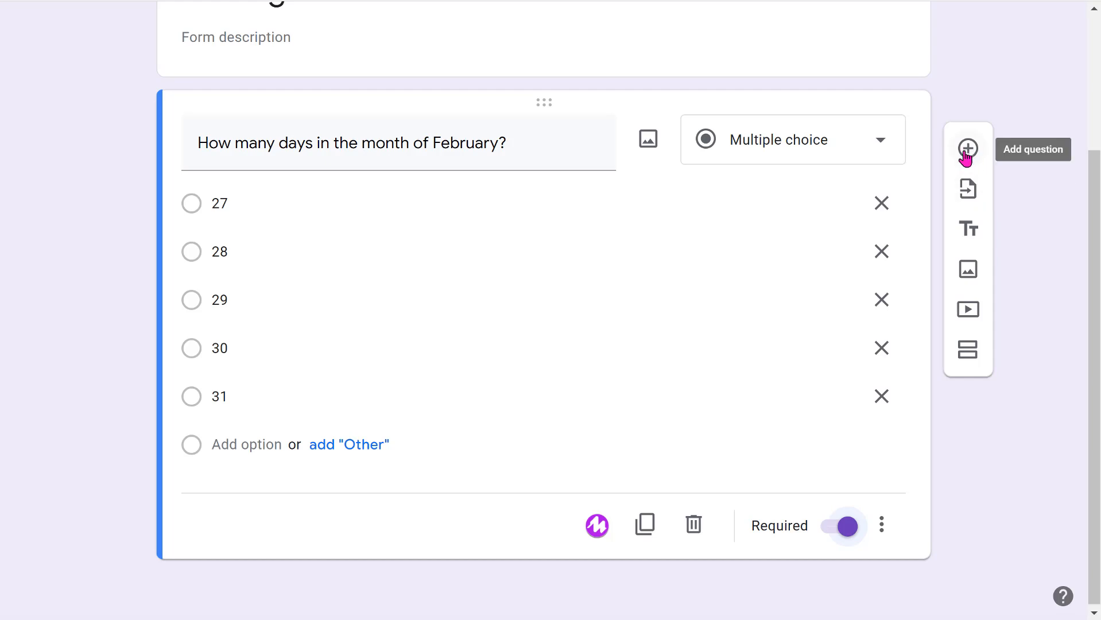
left_click(960, 198)
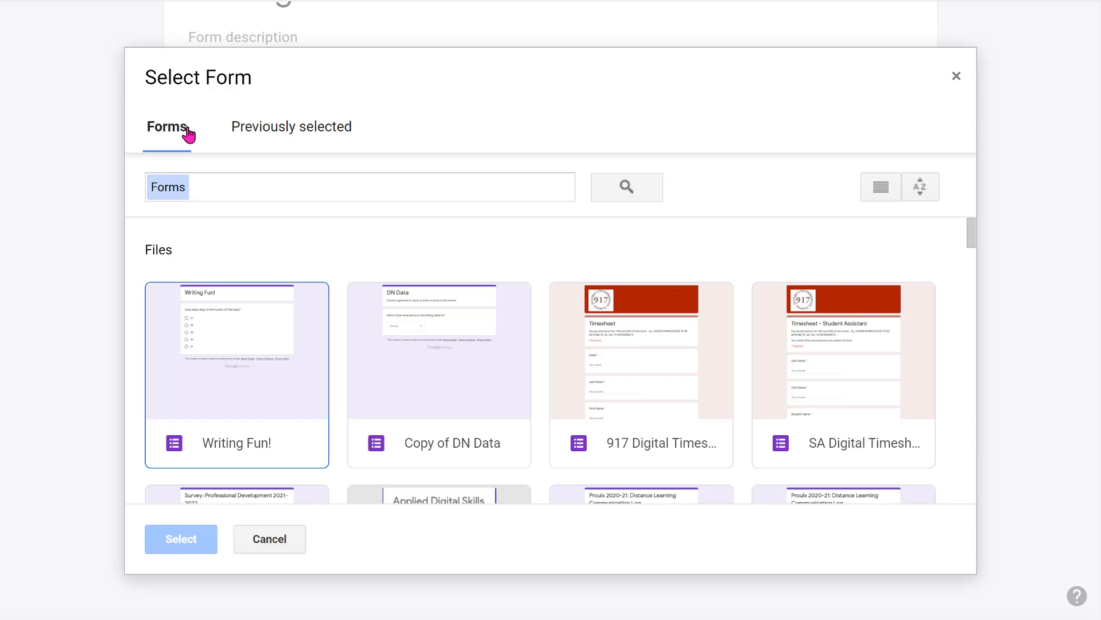
left_click(284, 549)
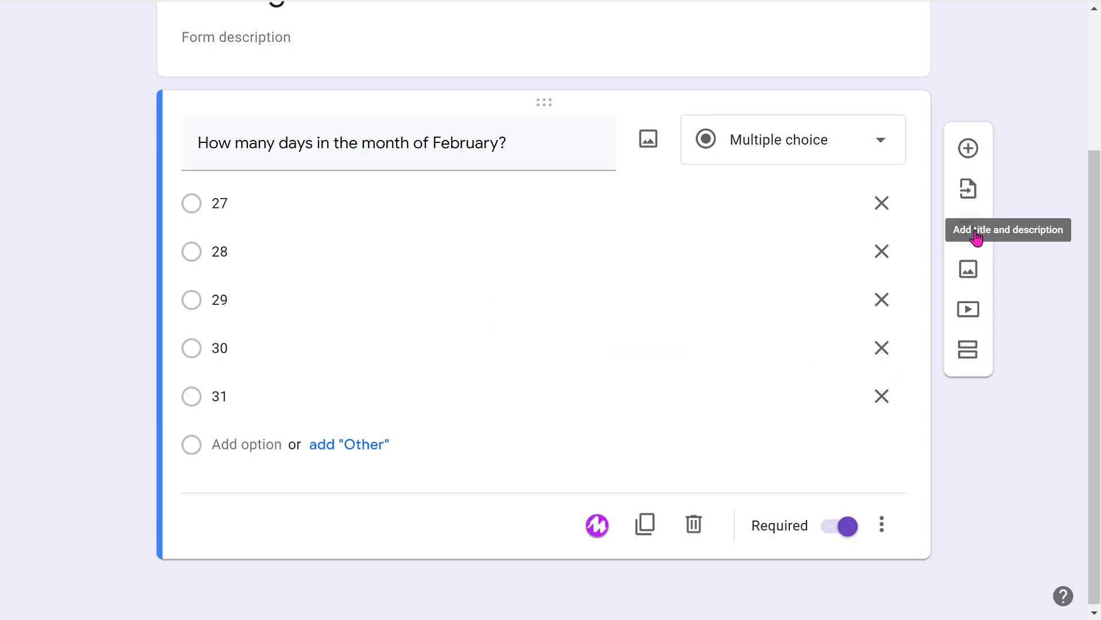
left_click(975, 233)
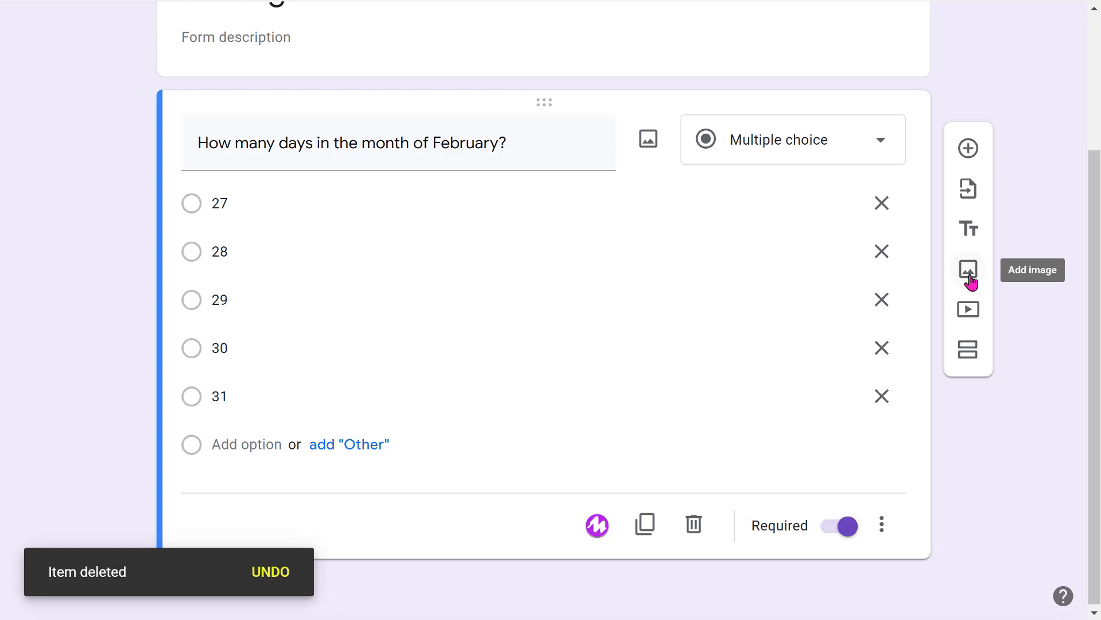
In the form's general settings, enable collecting emails and let respondents edit after submit
scroll(970, 281, "up", 3)
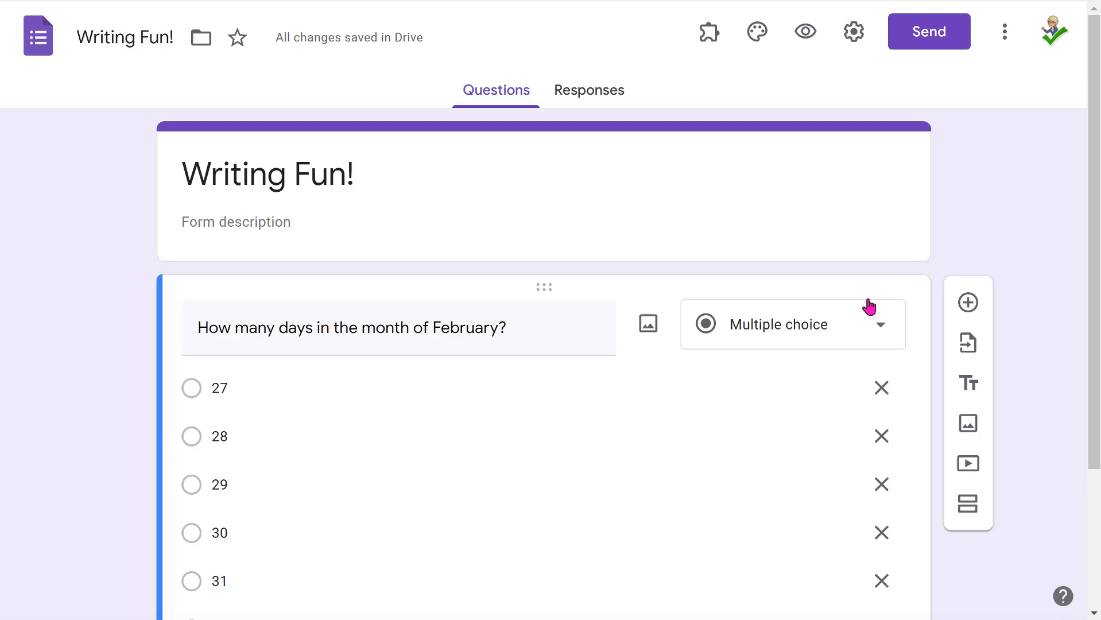
left_click(855, 46)
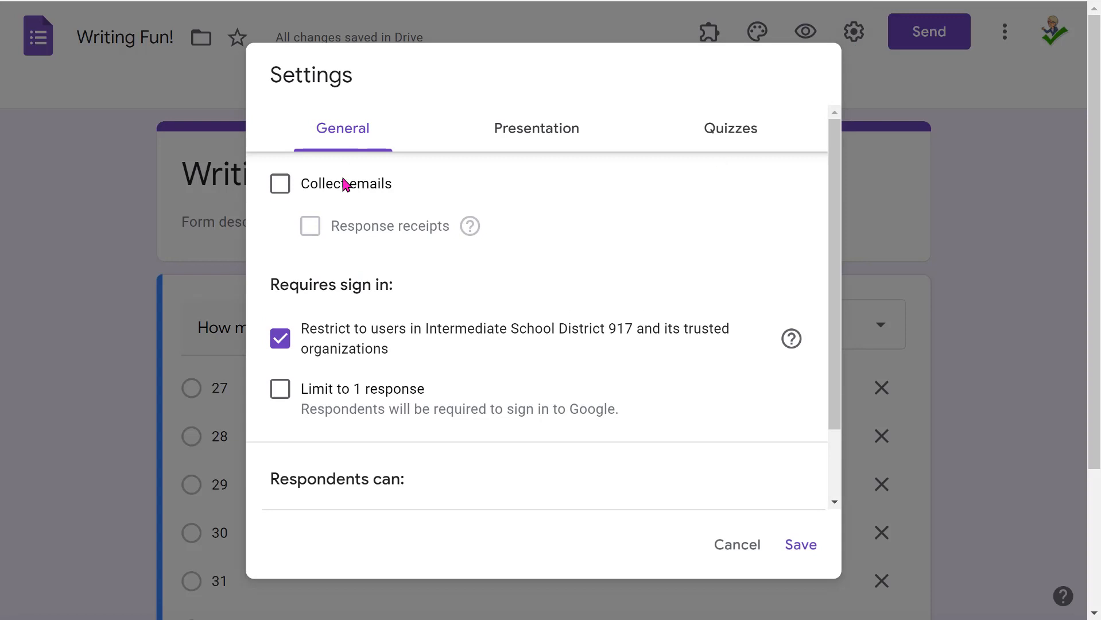
left_click(281, 191)
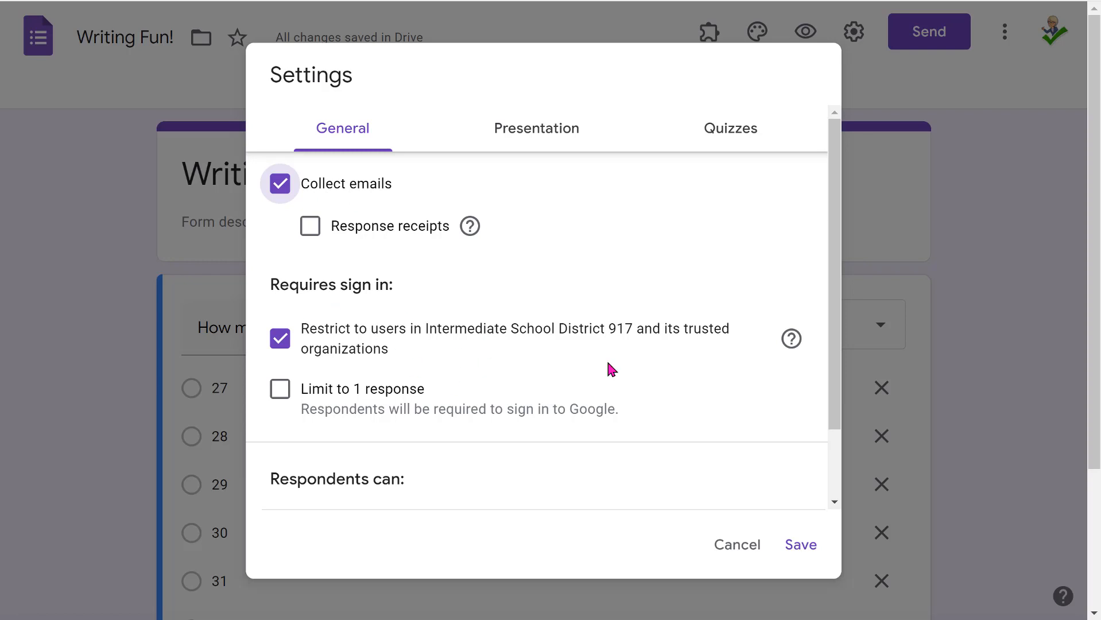
scroll(826, 331, "down", 2)
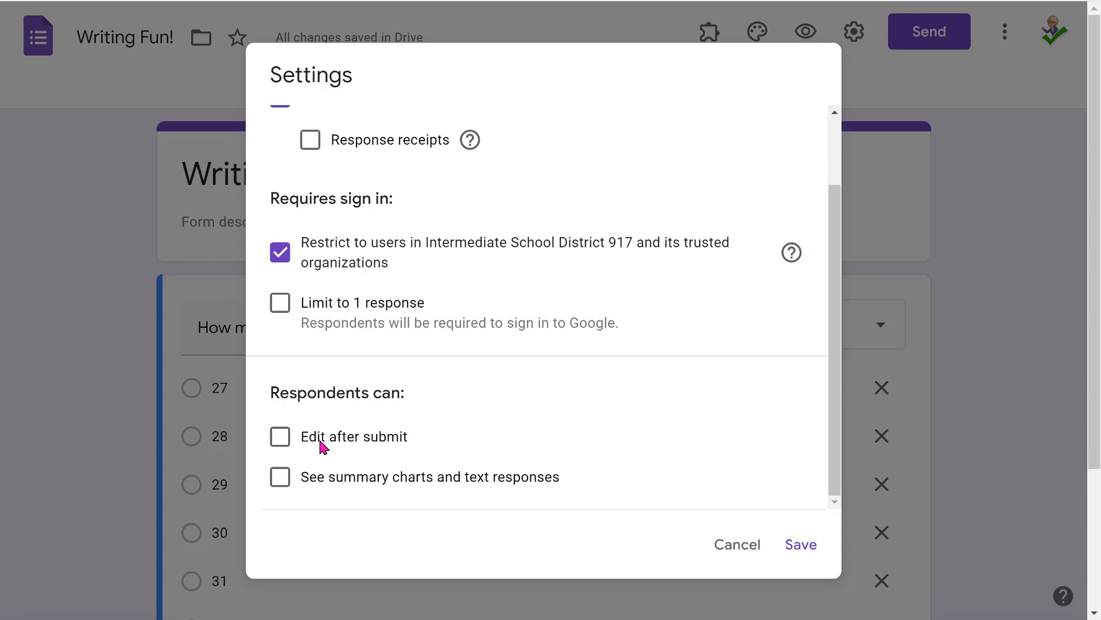
left_click(281, 442)
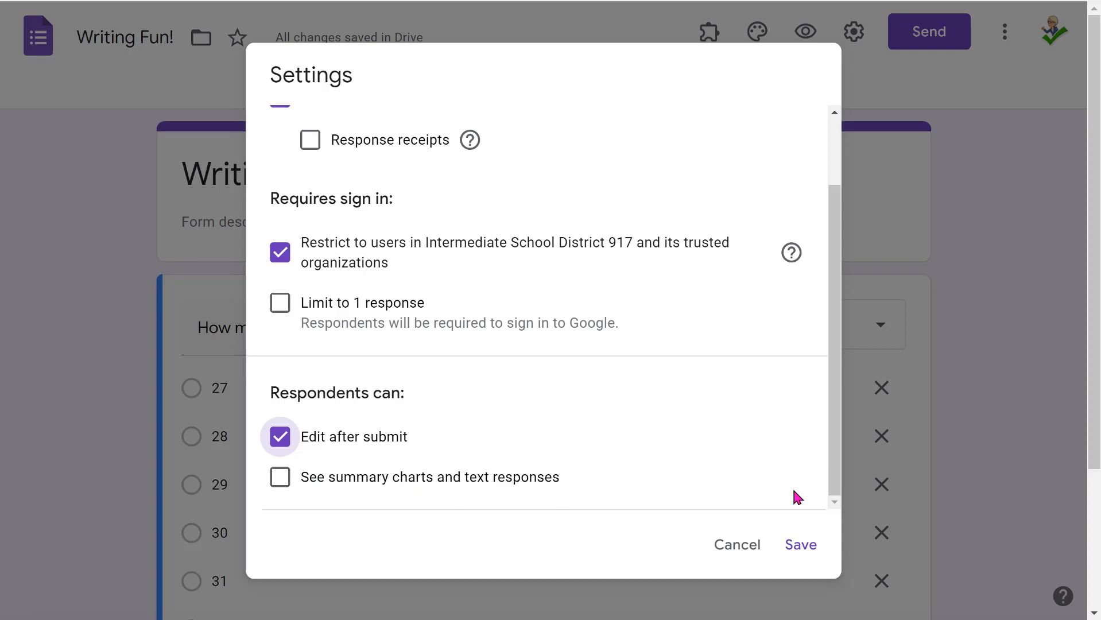
left_click_drag(838, 481, 843, 359)
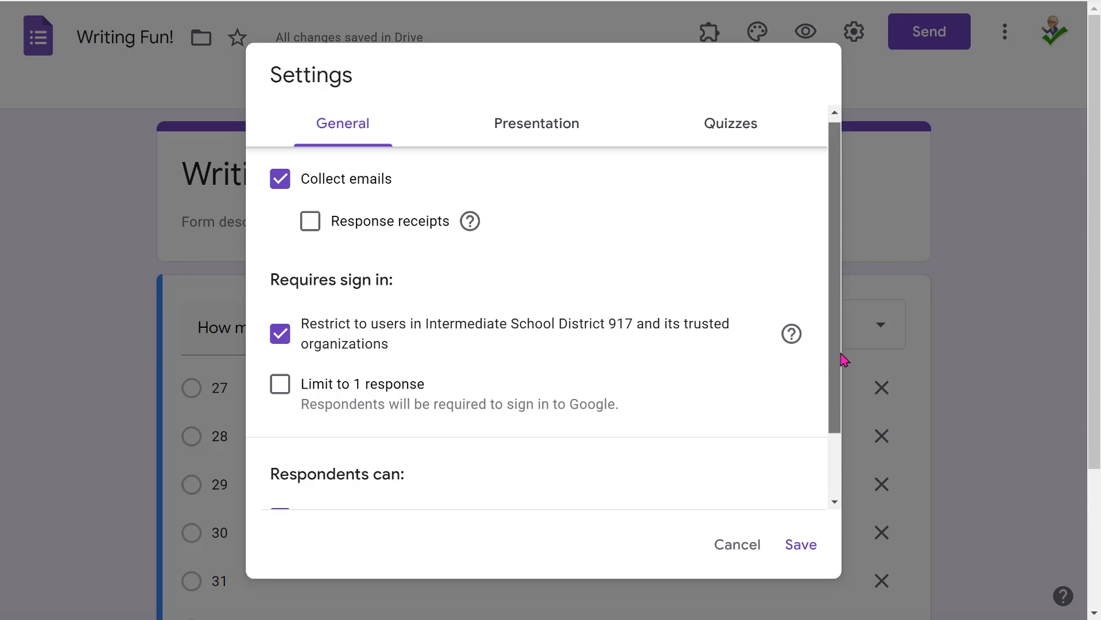
Set the form's confirmation message to "Thank you for completing this assignment!" in the presentation settings
left_click(548, 140)
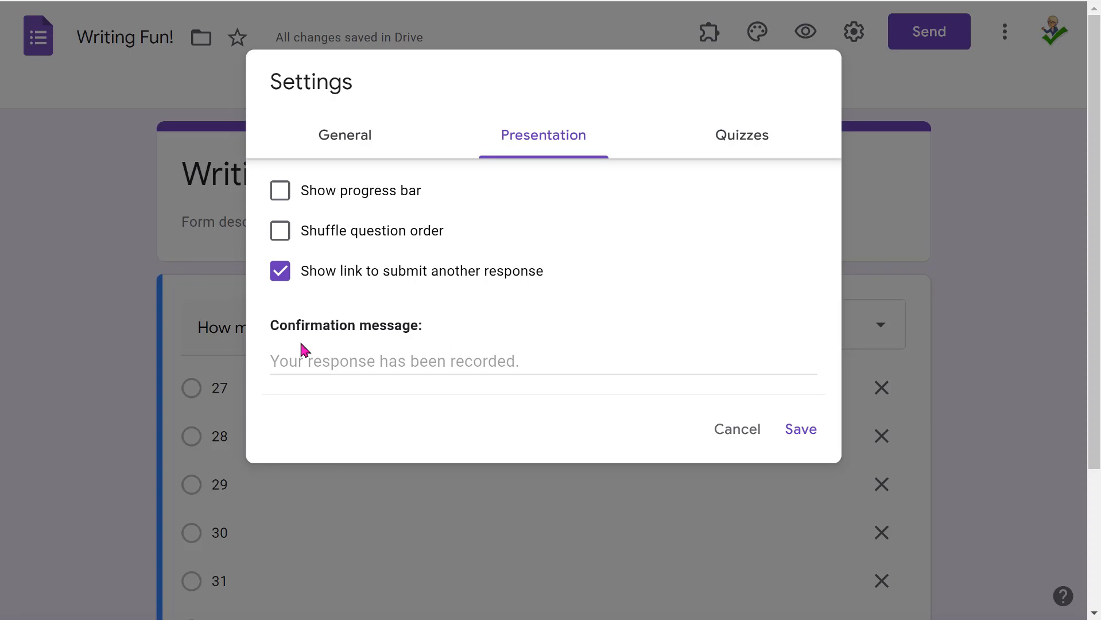
left_click(529, 364)
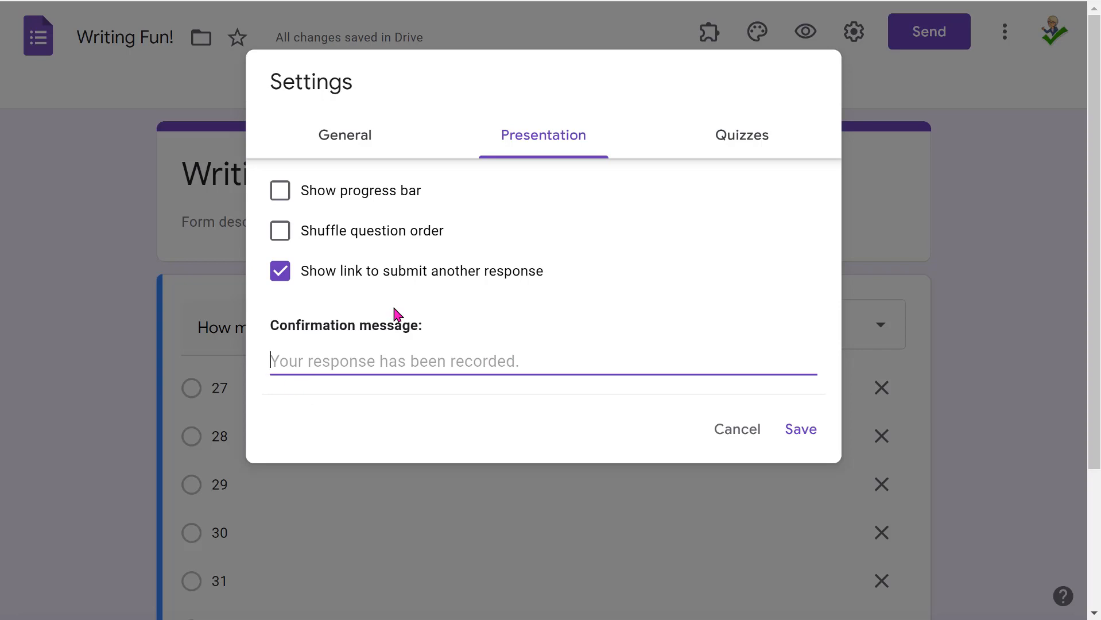
type("Thank you fo")
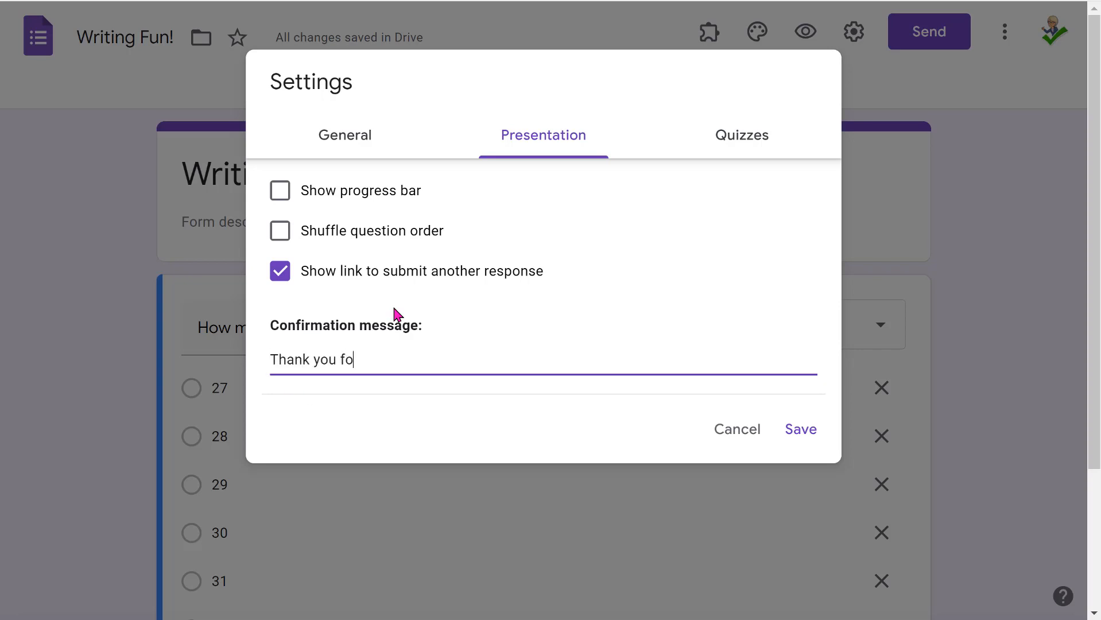
type("r completing this a")
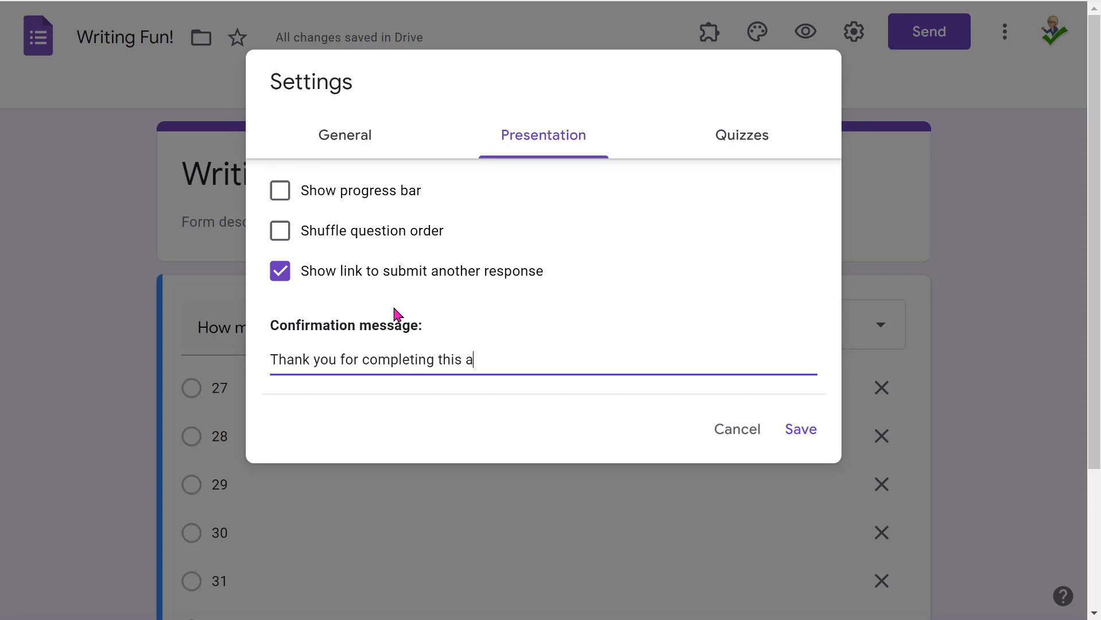
type("ssignment!")
Make the form a quiz, review its grade release and respondent visibility options, and save the settings
left_click(751, 154)
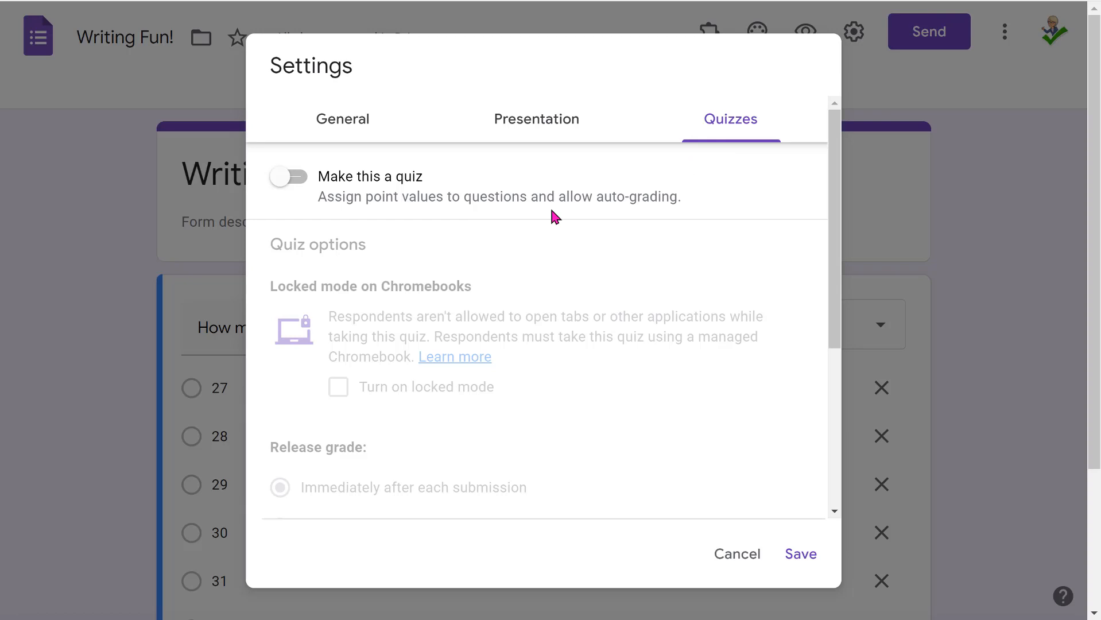
left_click(302, 184)
scroll(713, 367, "down", 3)
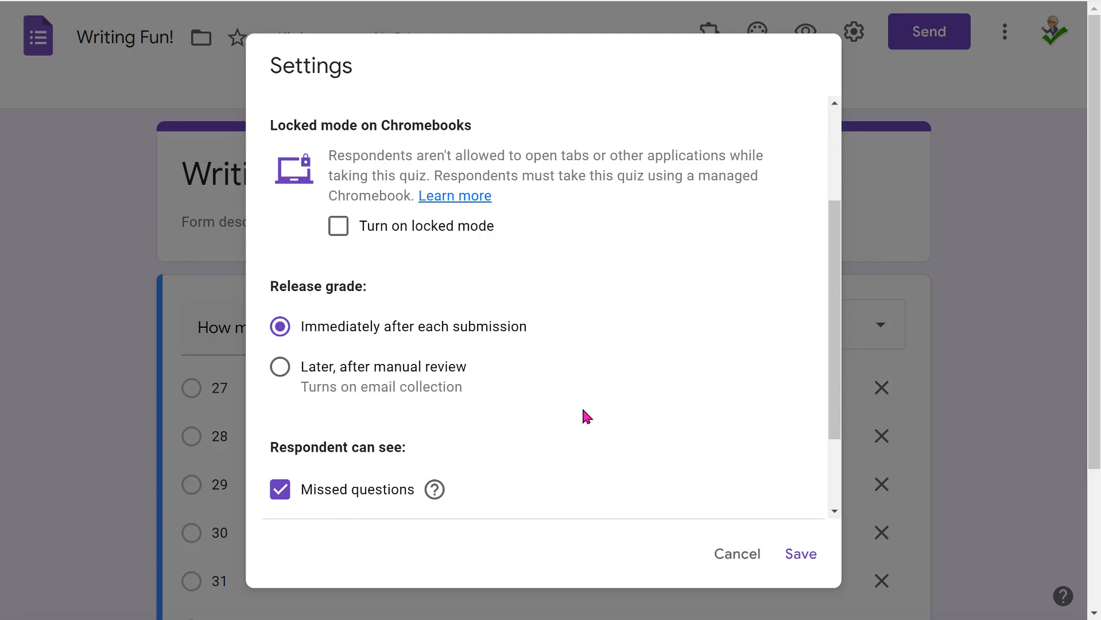
scroll(583, 409, "down", 2)
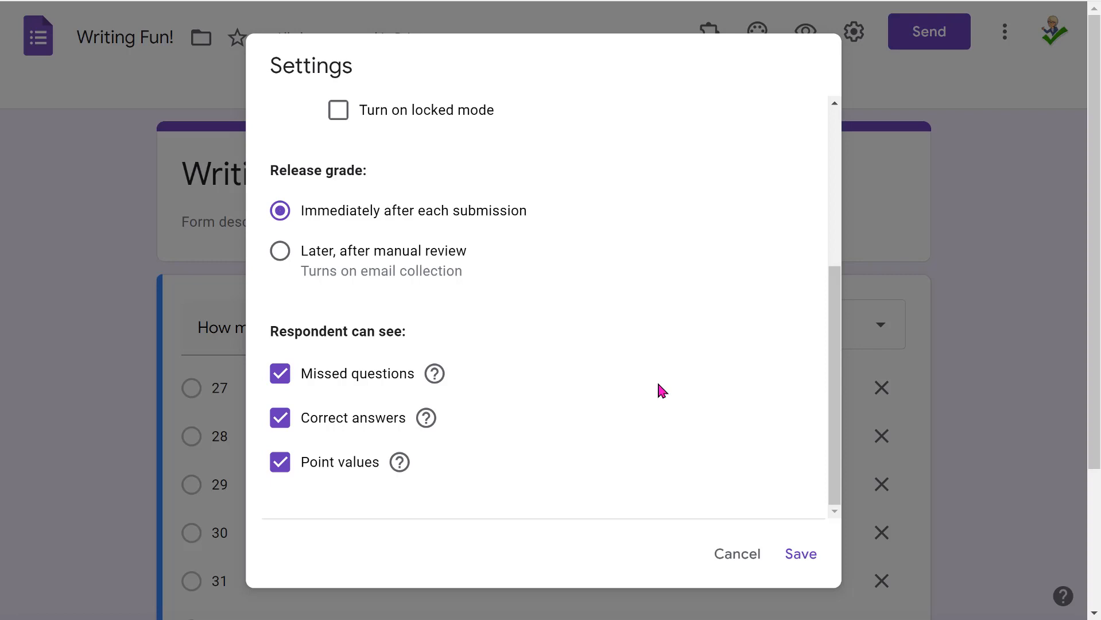
left_click(799, 571)
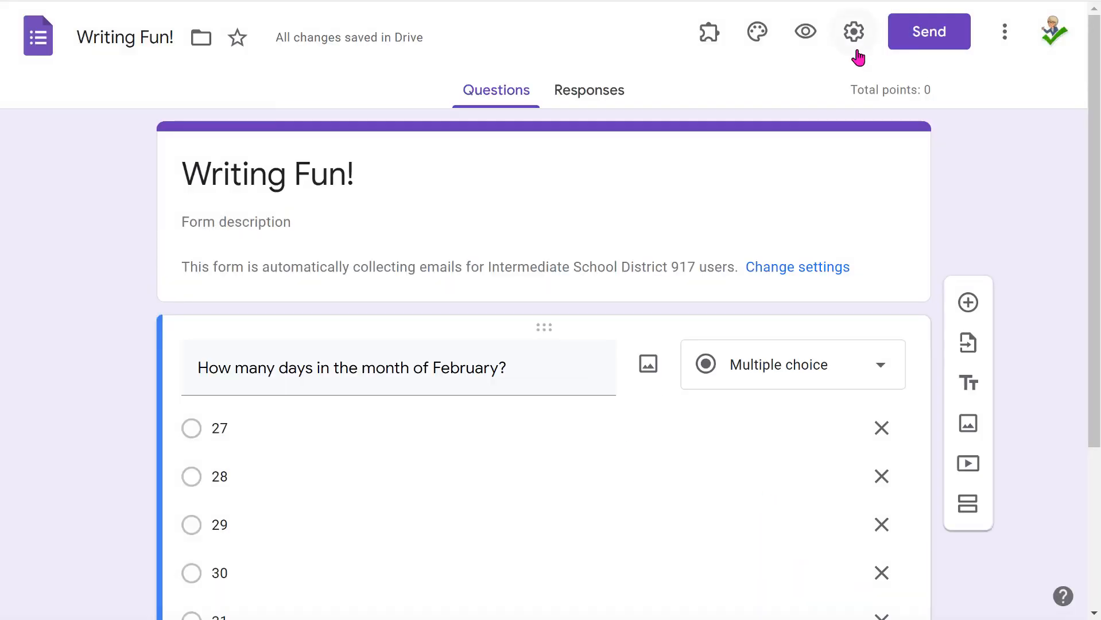
Open the form's sending options and review the email fields for recipient, subject, message and including the form
left_click(933, 39)
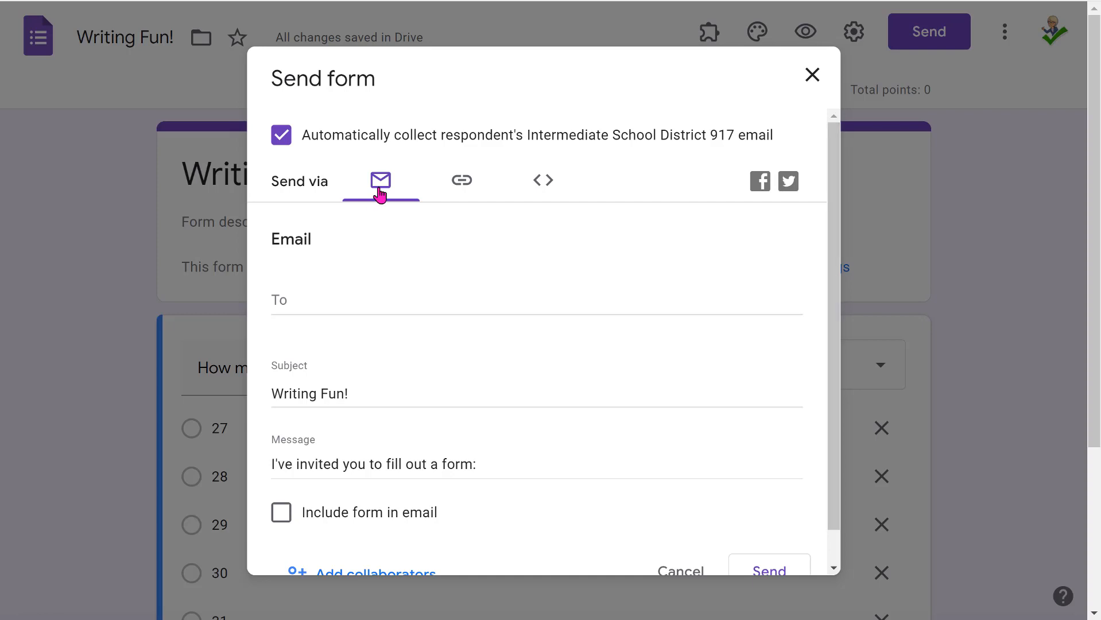
left_click(303, 304)
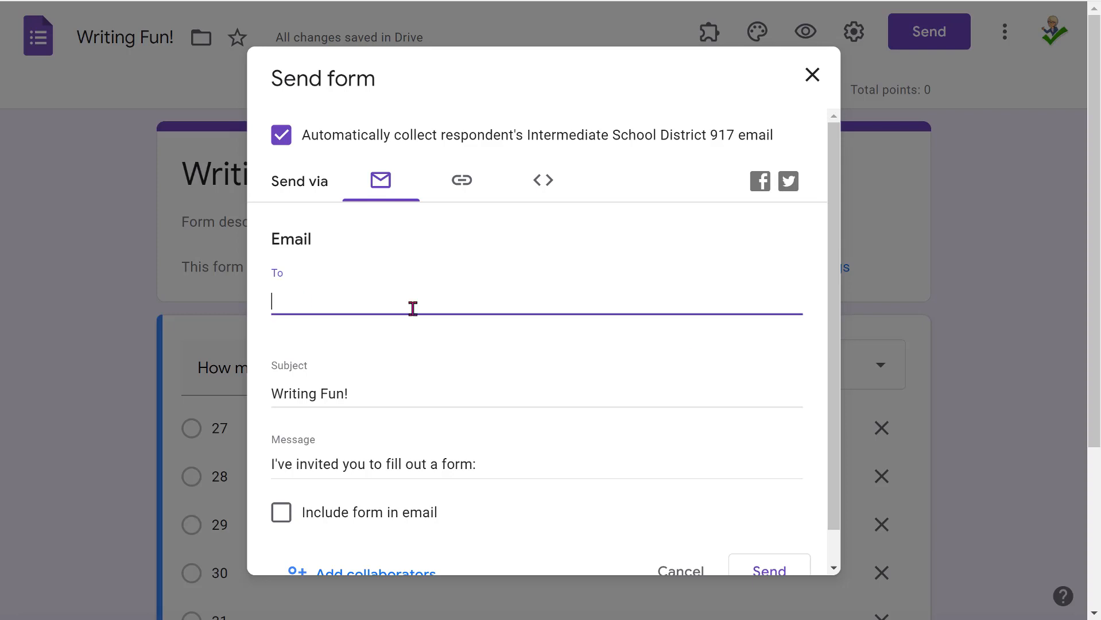
scroll(684, 344, "down", 1)
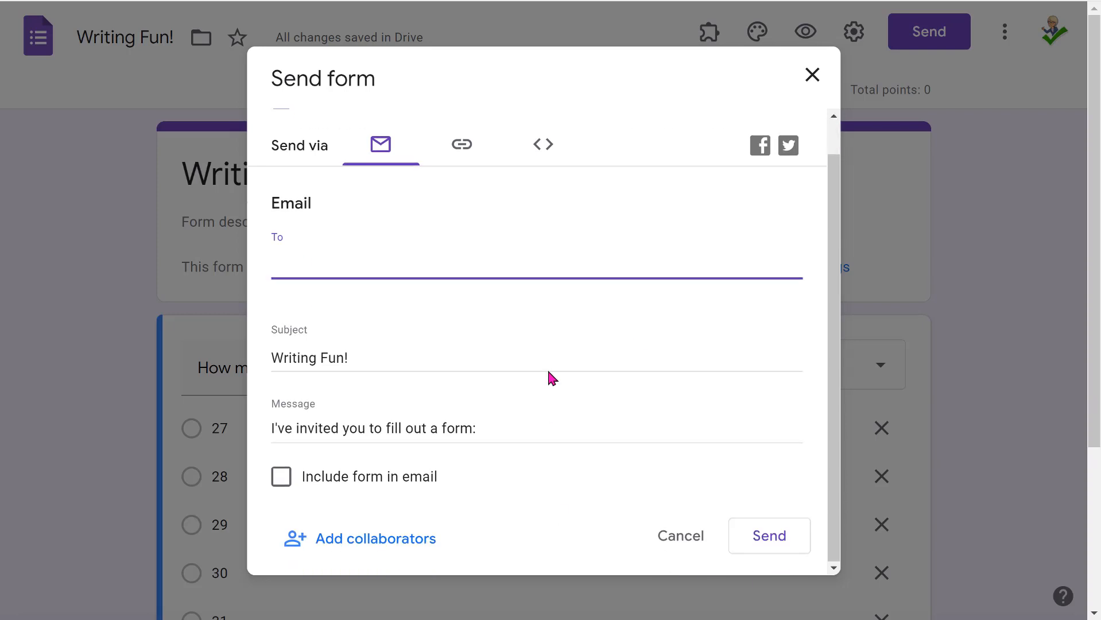
scroll(555, 362, "up", 1)
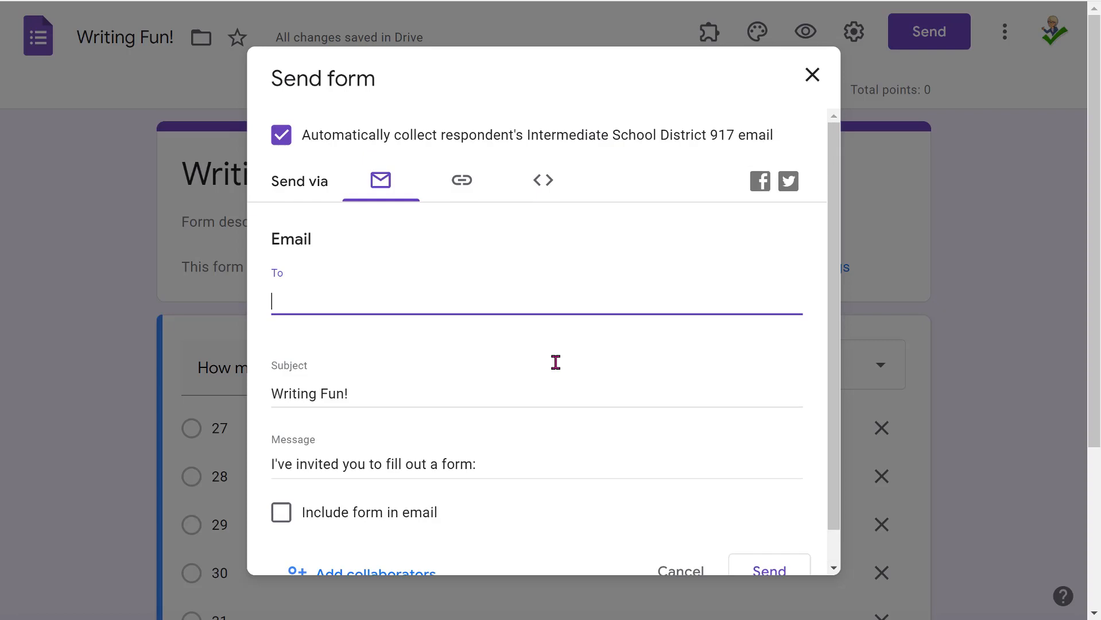
Copy the form's shareable link, check the Embed HTML option, and close the sending options
left_click(465, 191)
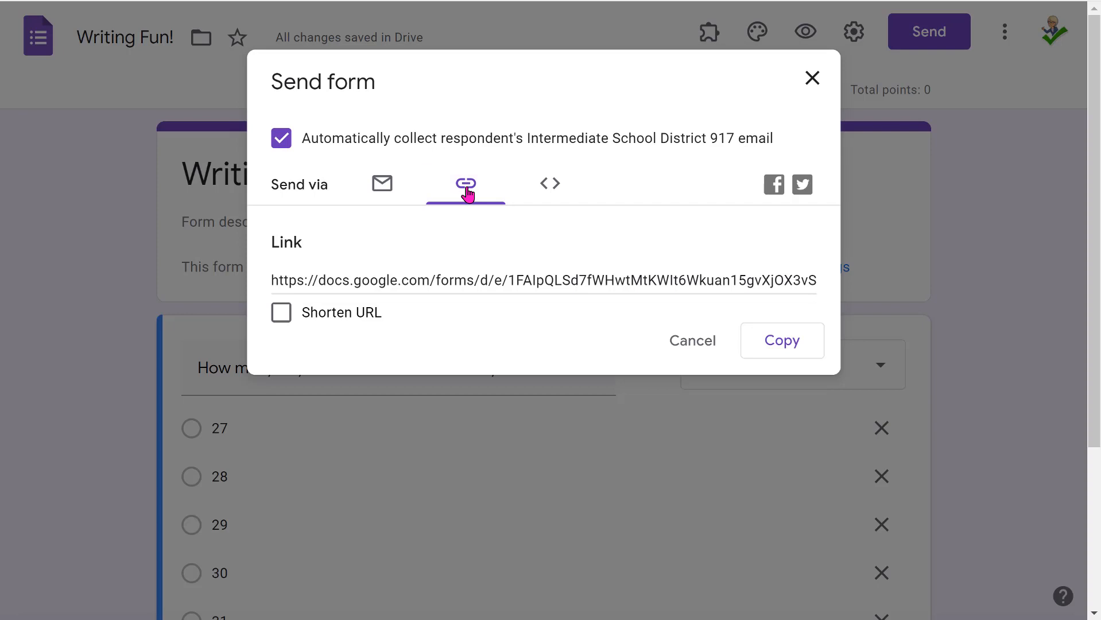
left_click(783, 342)
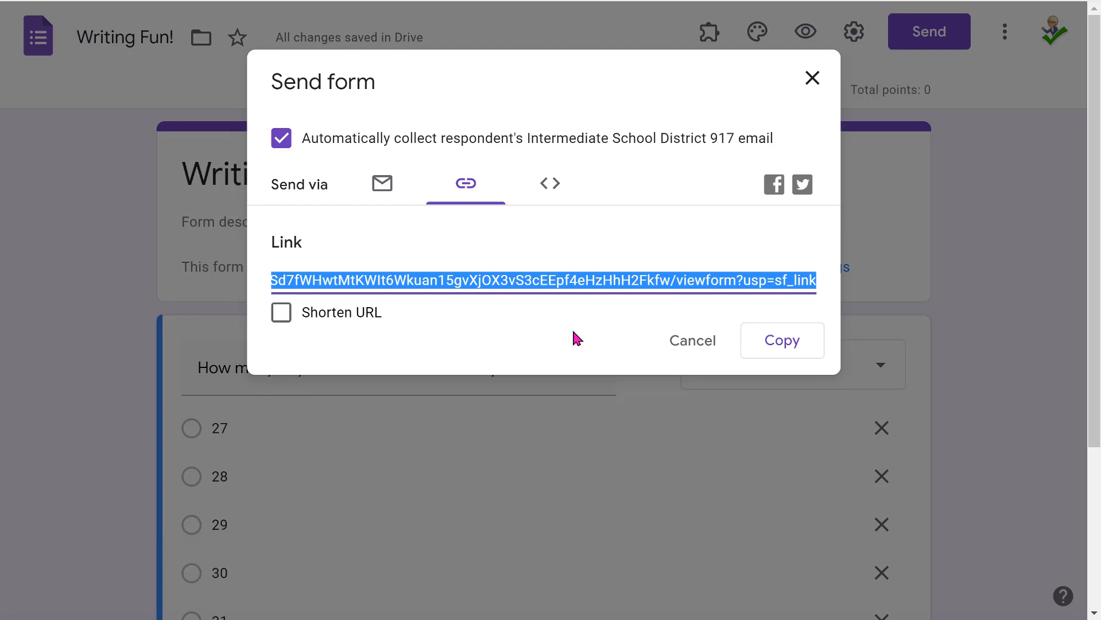
left_click(555, 195)
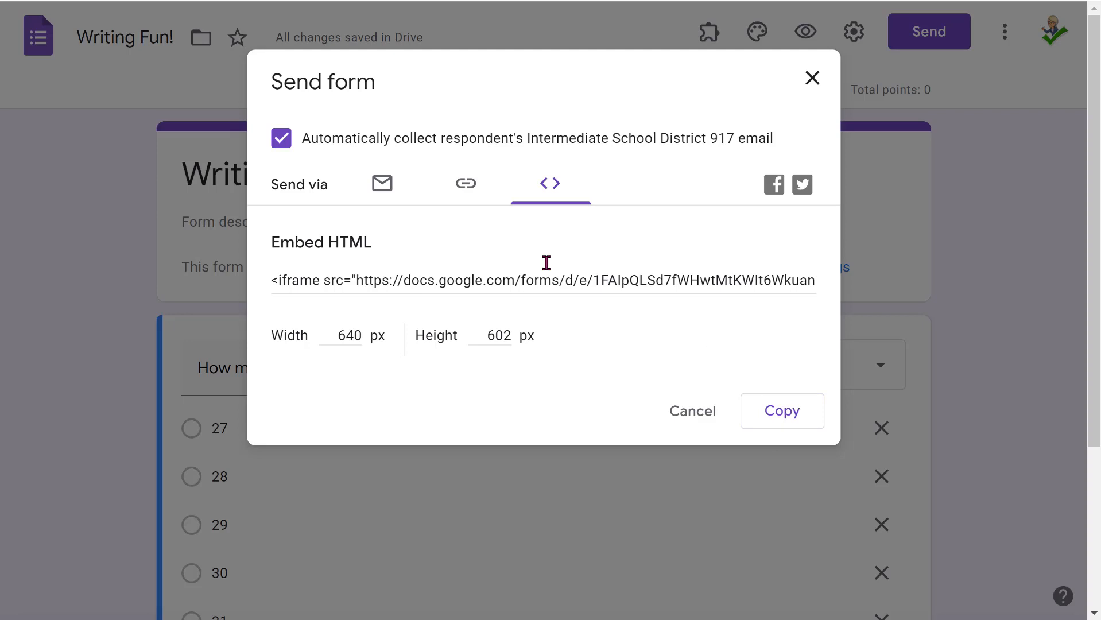
left_click(996, 197)
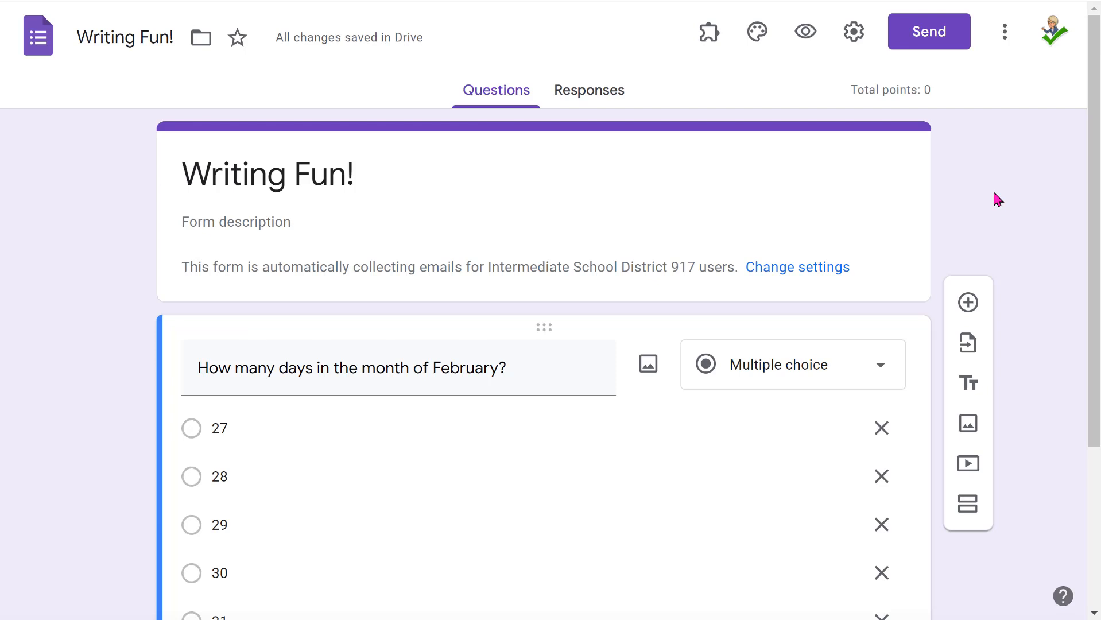